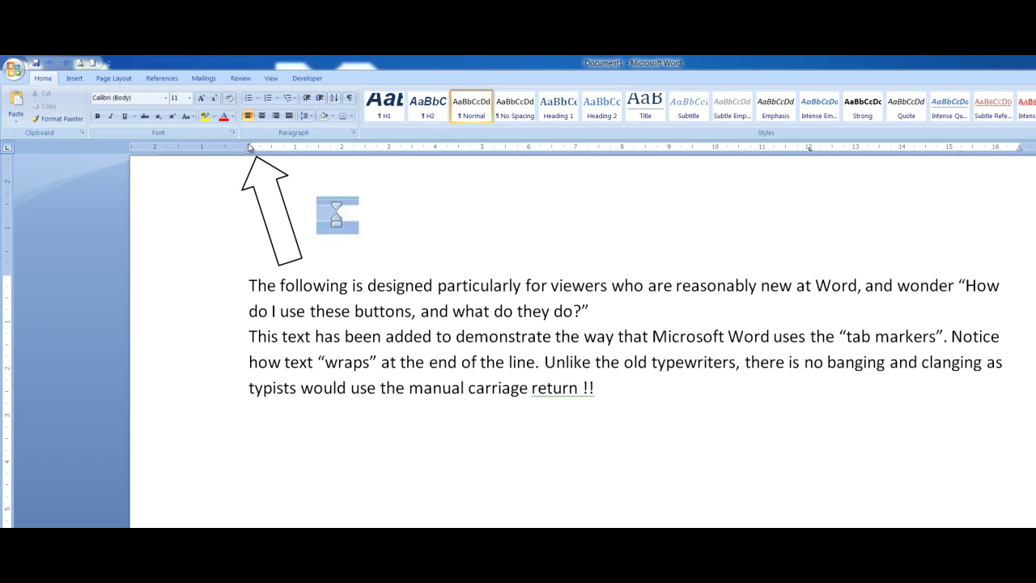
left_click_drag(249, 146, 341, 146)
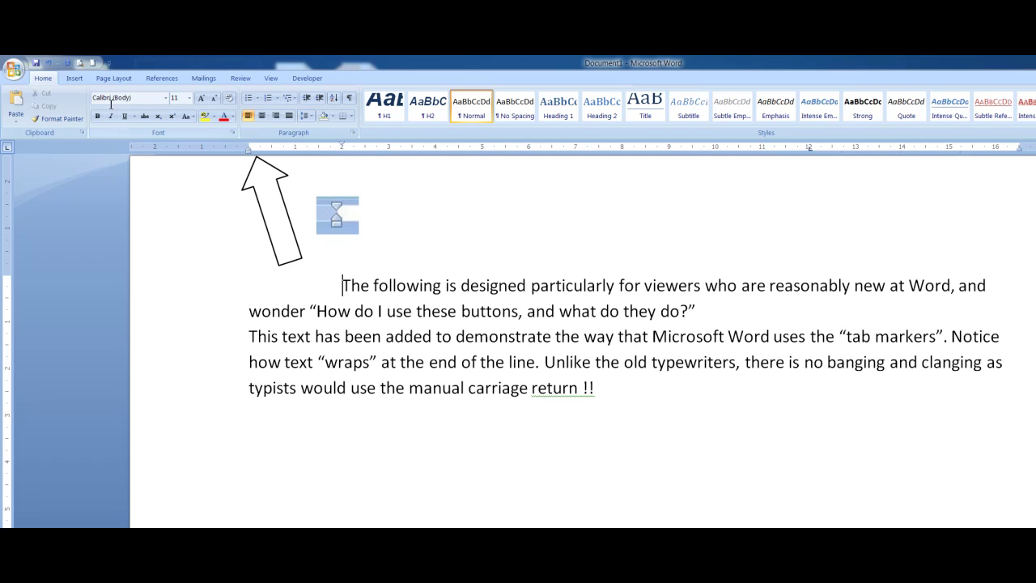
left_click(49, 63)
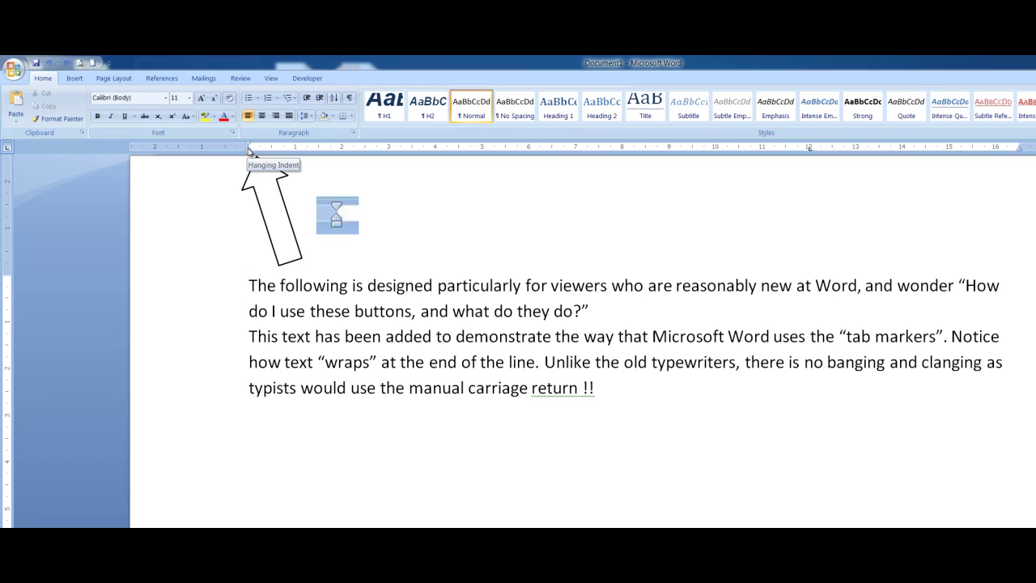
left_click_drag(249, 150, 377, 151)
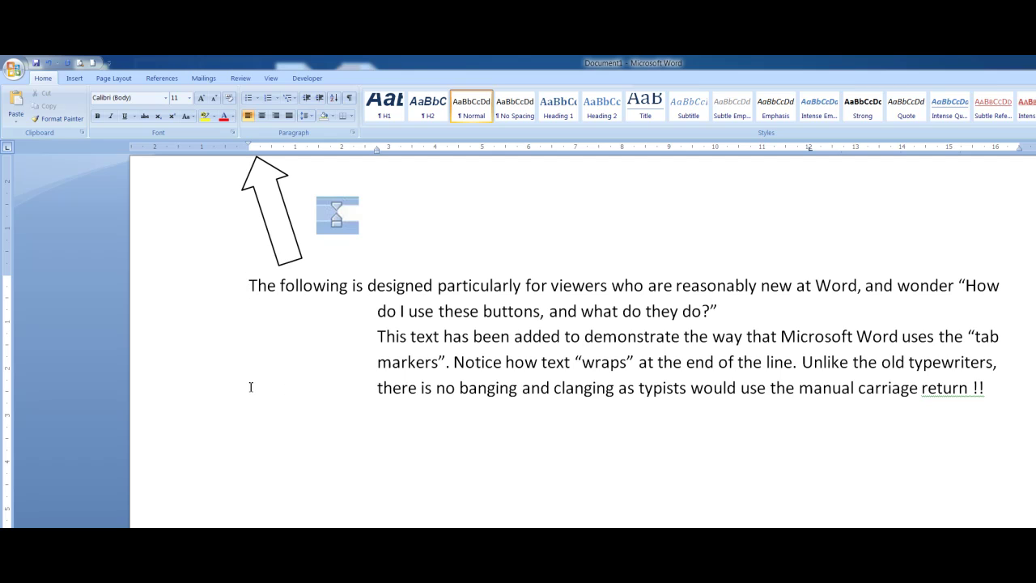
left_click(48, 63)
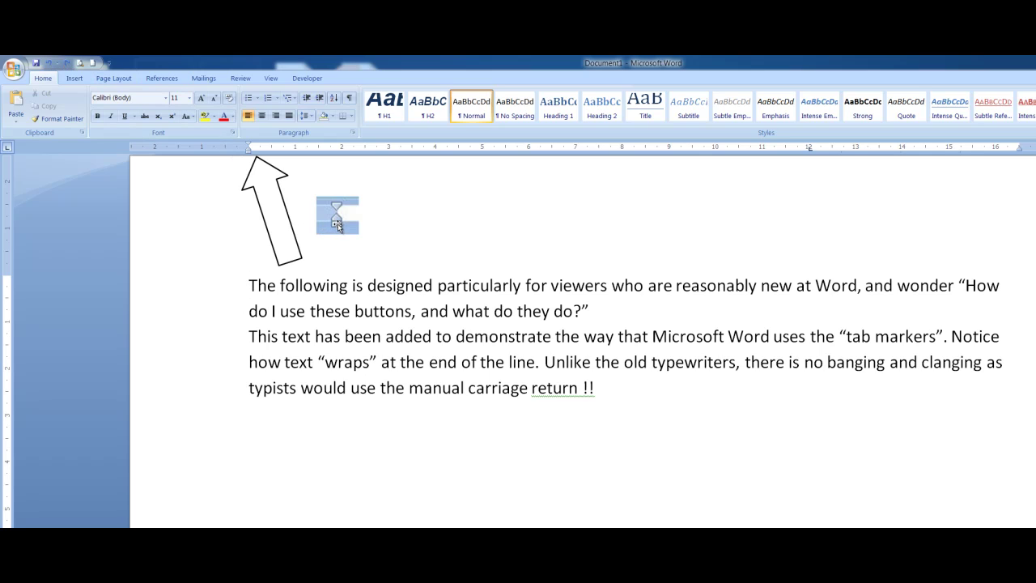
left_click_drag(248, 153, 346, 159)
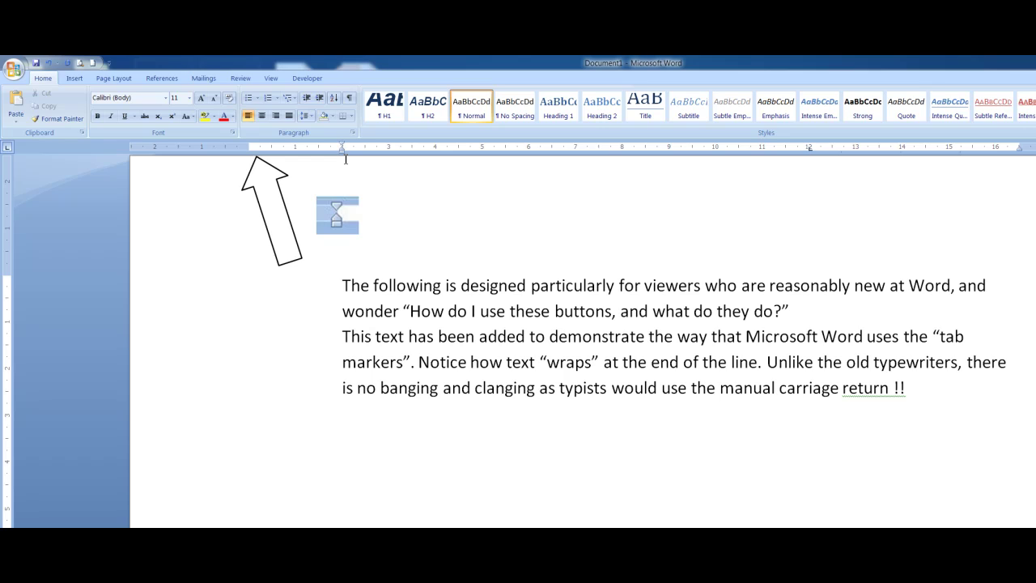
left_click(48, 63)
left_click(606, 312)
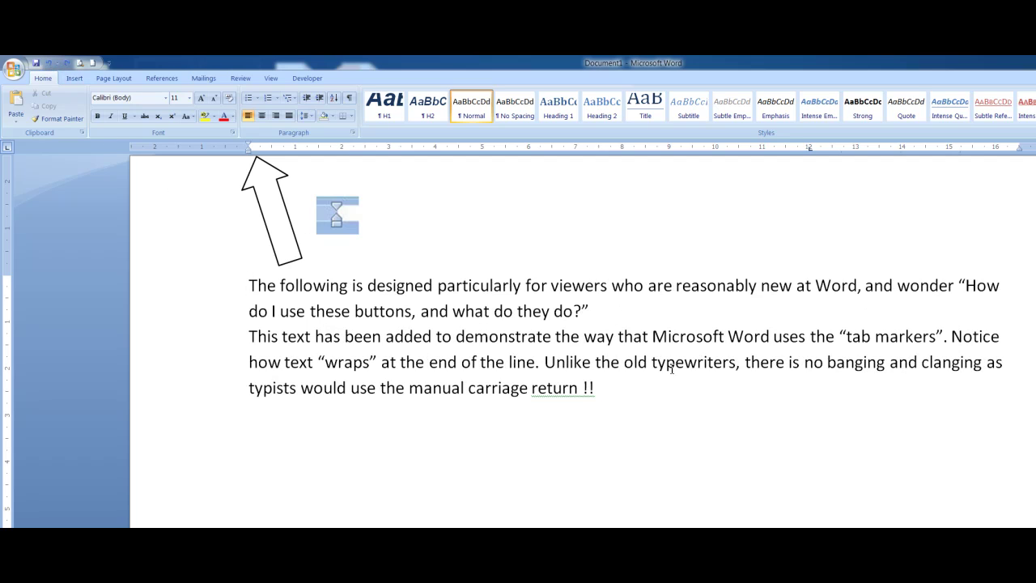
left_click(602, 310)
double_click(473, 339)
key("ctrl+a")
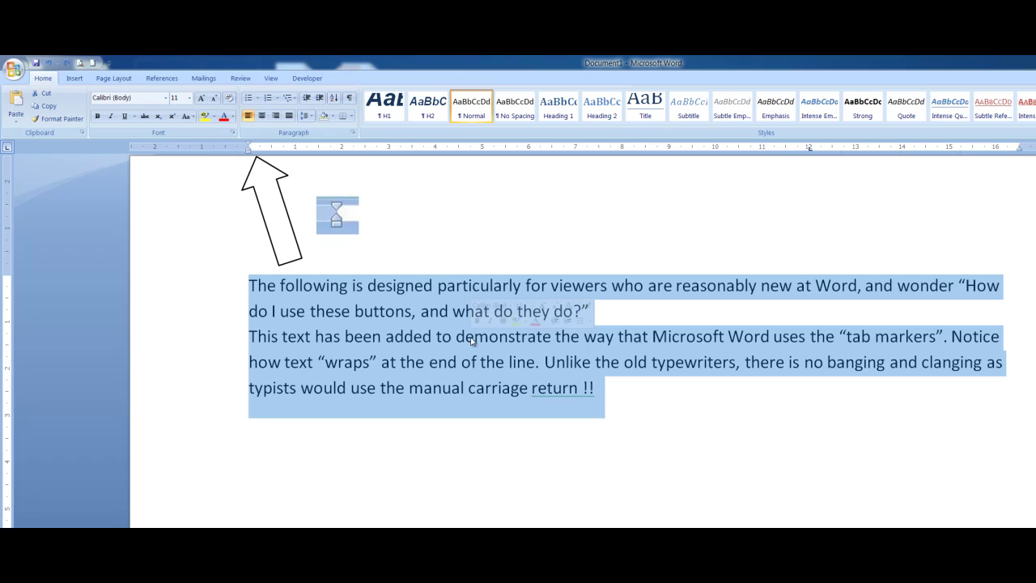
left_click(628, 395)
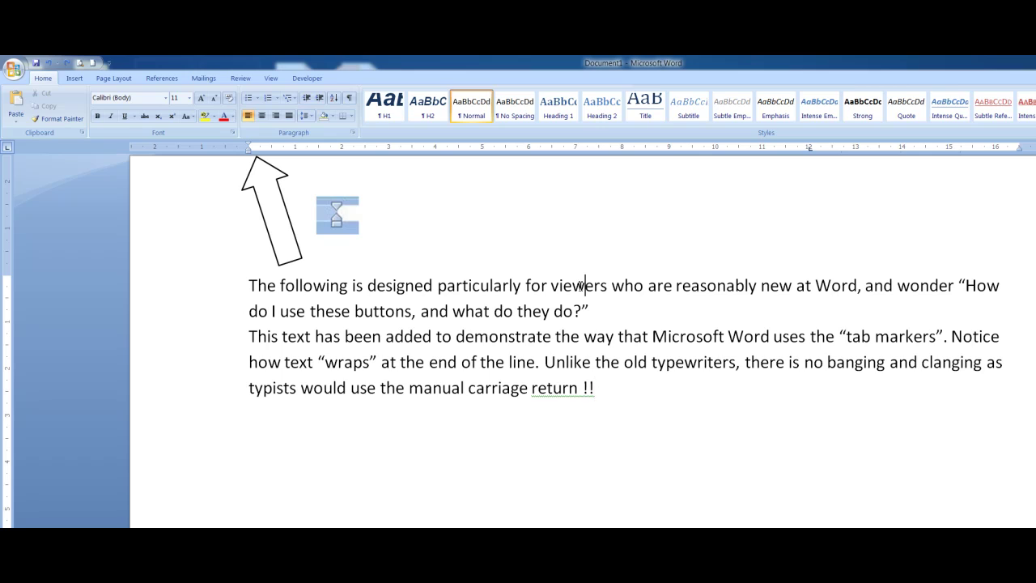
double_click(581, 288)
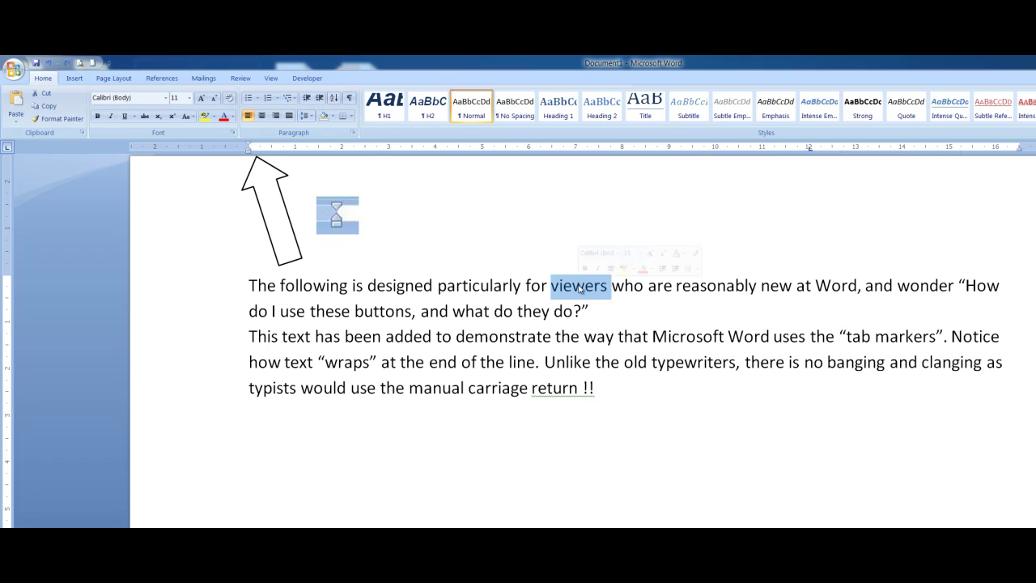
left_click(628, 312)
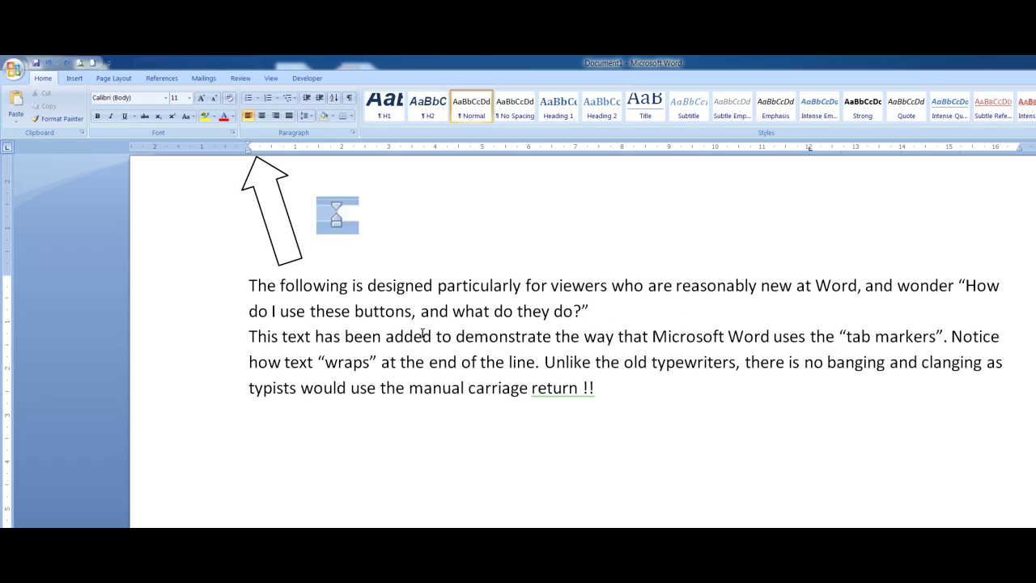
left_click_drag(251, 336, 949, 350)
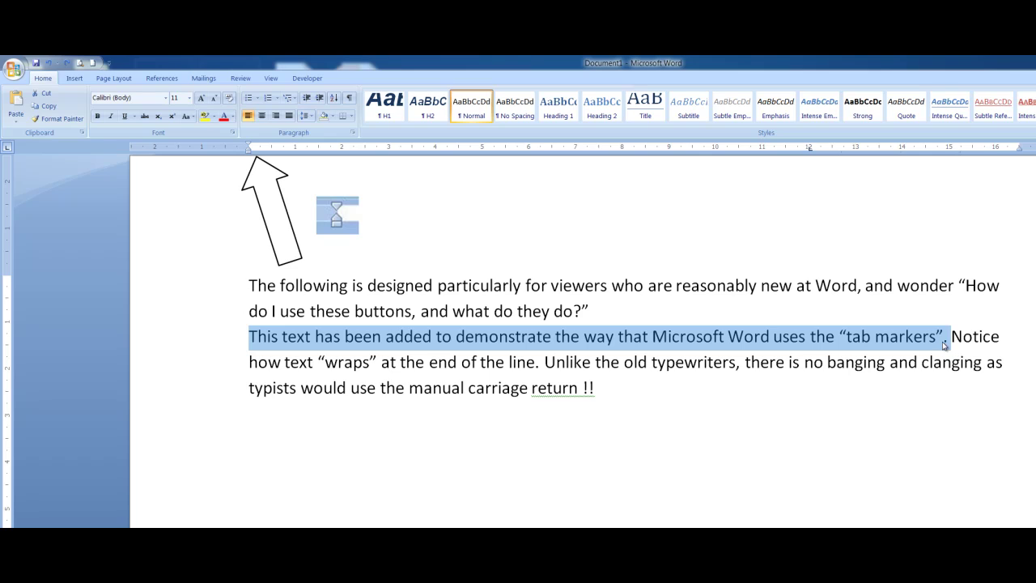
left_click(860, 309)
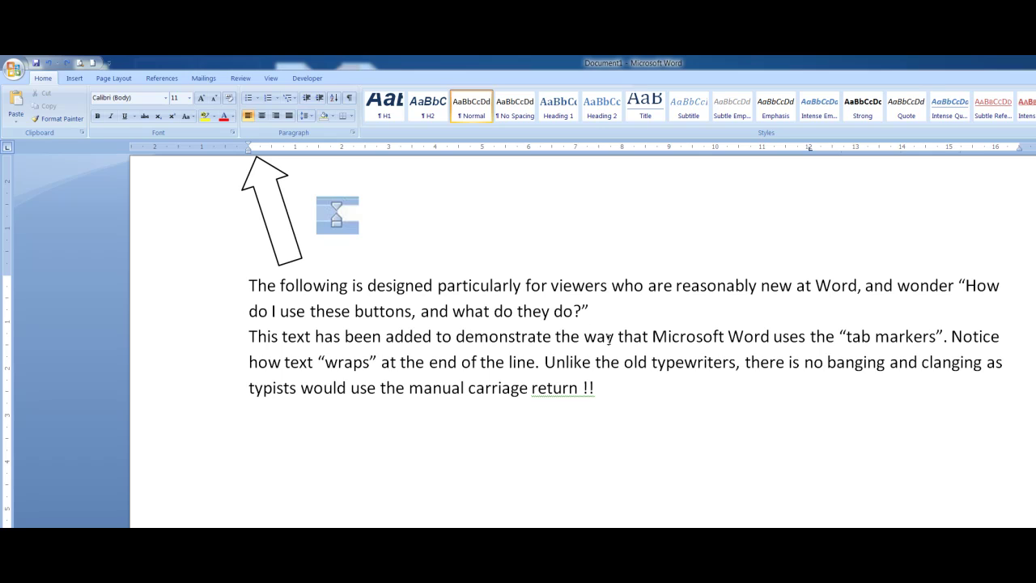
left_click(609, 338, "ctrl")
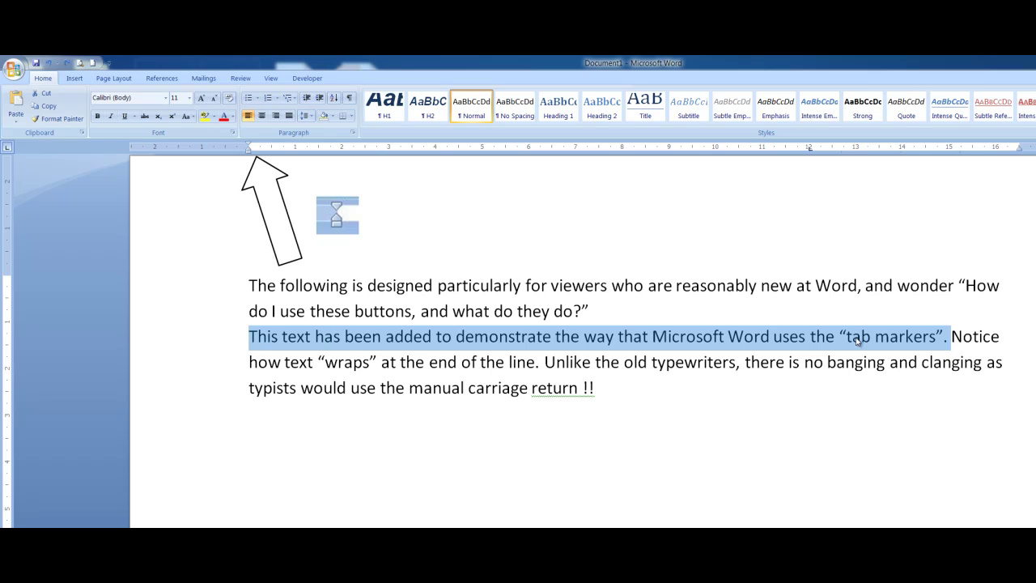
left_click(978, 243)
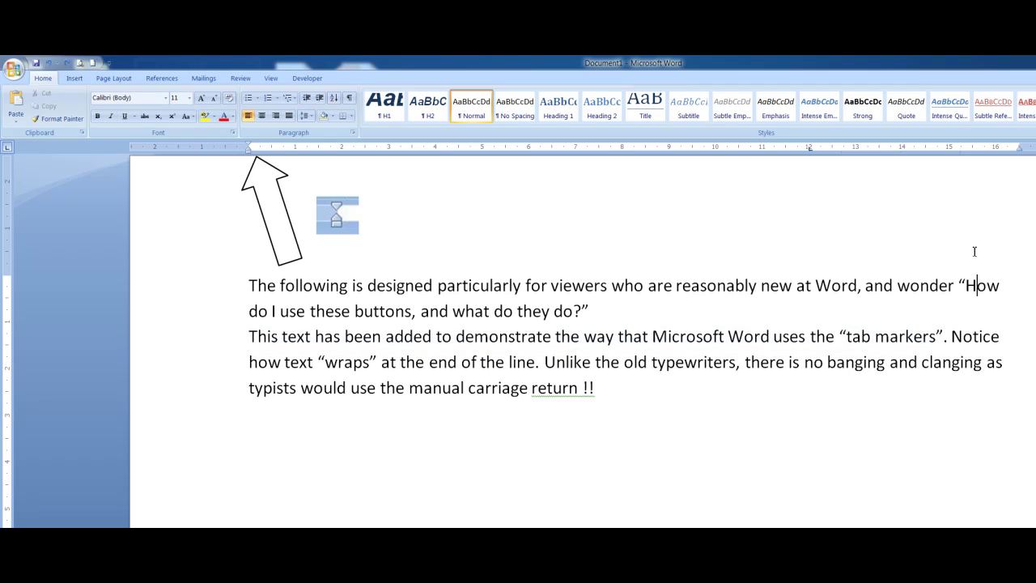
left_click(581, 365, "ctrl")
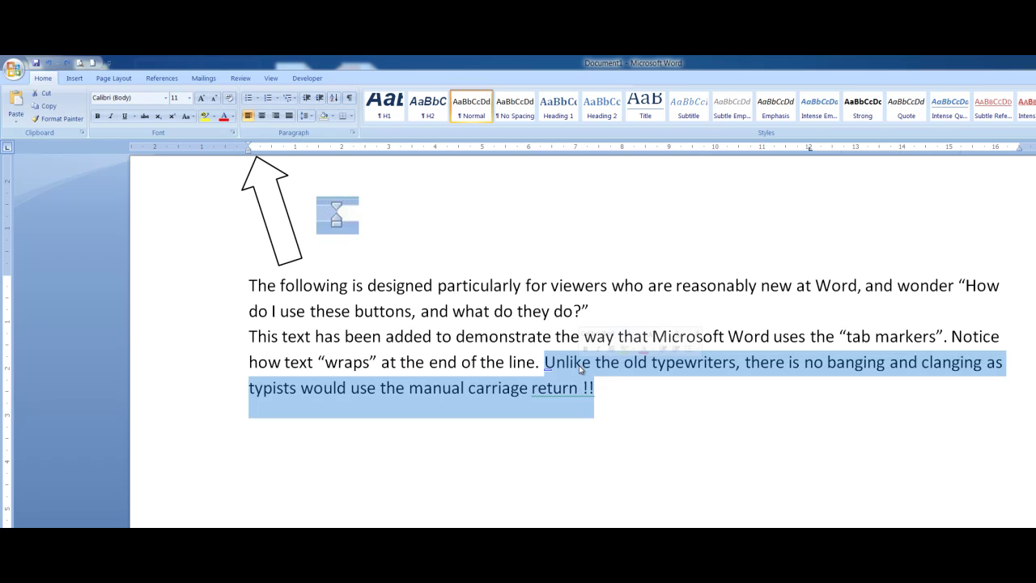
left_click(628, 390)
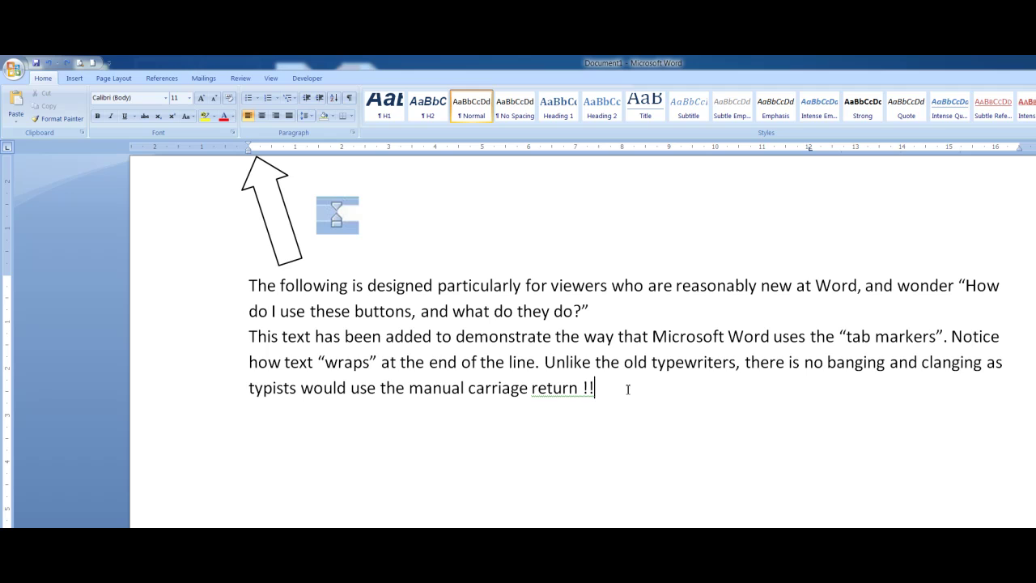
double_click(590, 344)
key("ctrl+a")
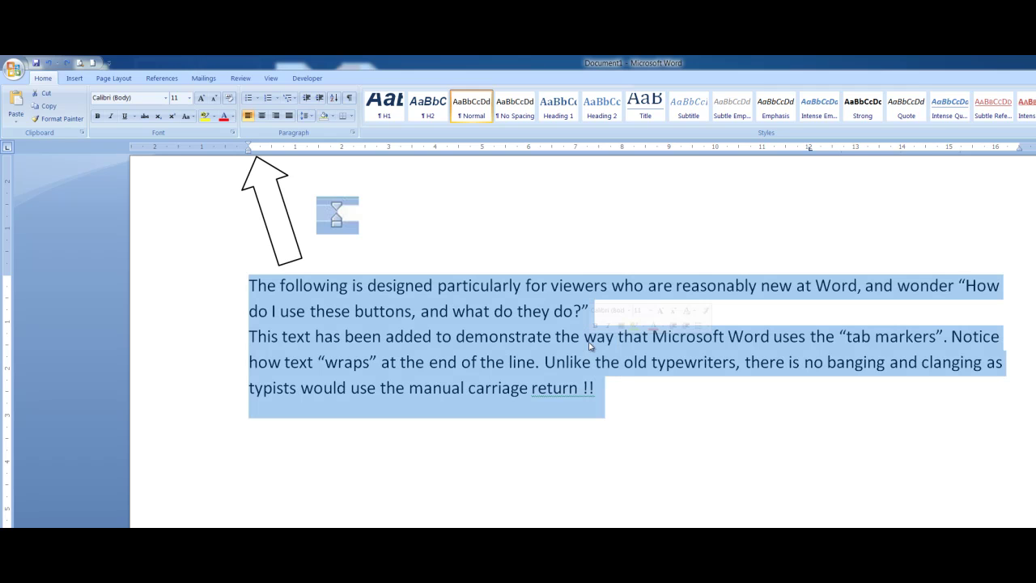
left_click(628, 397)
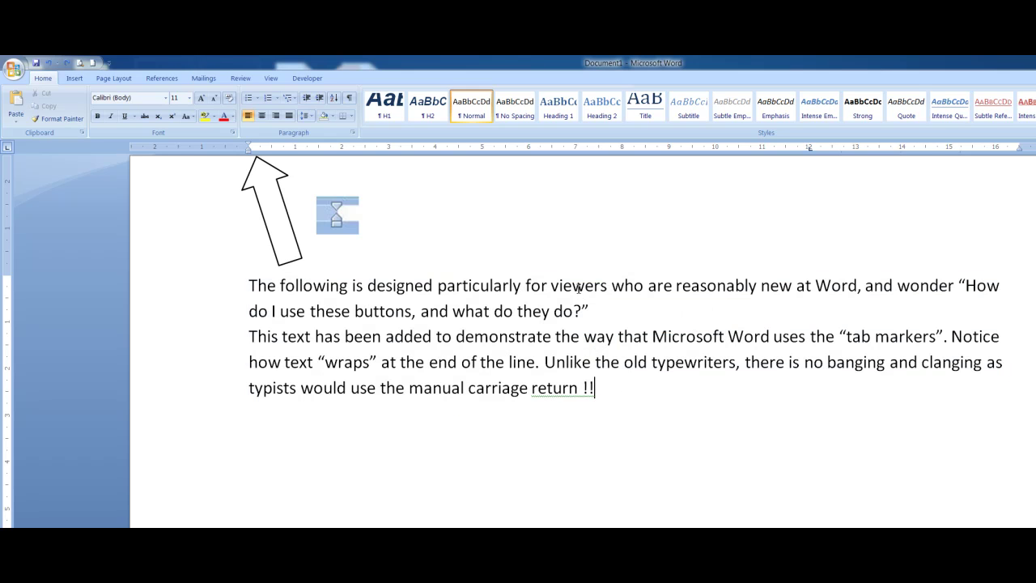
double_click(578, 287)
left_click(631, 416)
triple_click(479, 311)
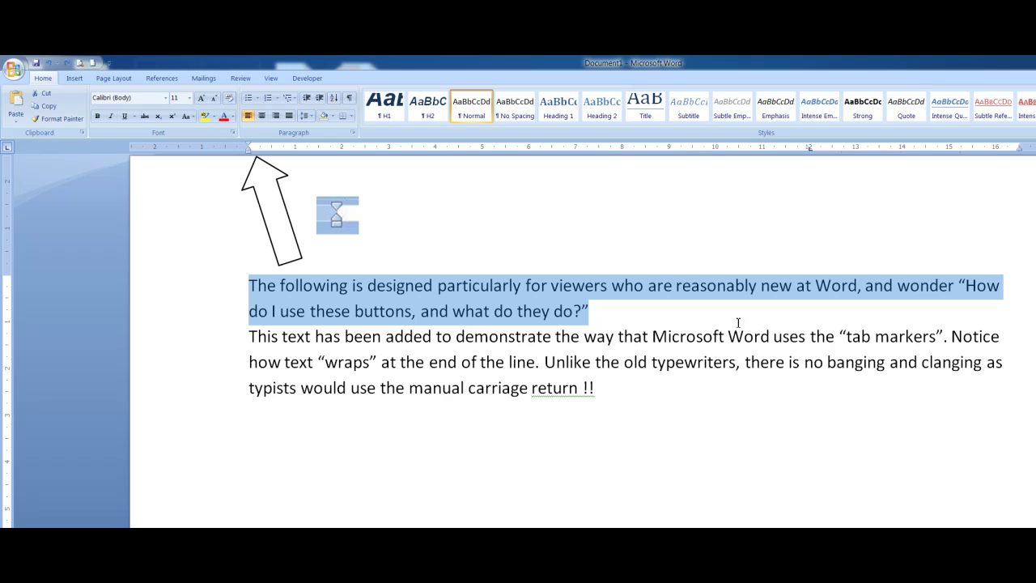
left_click(336, 215)
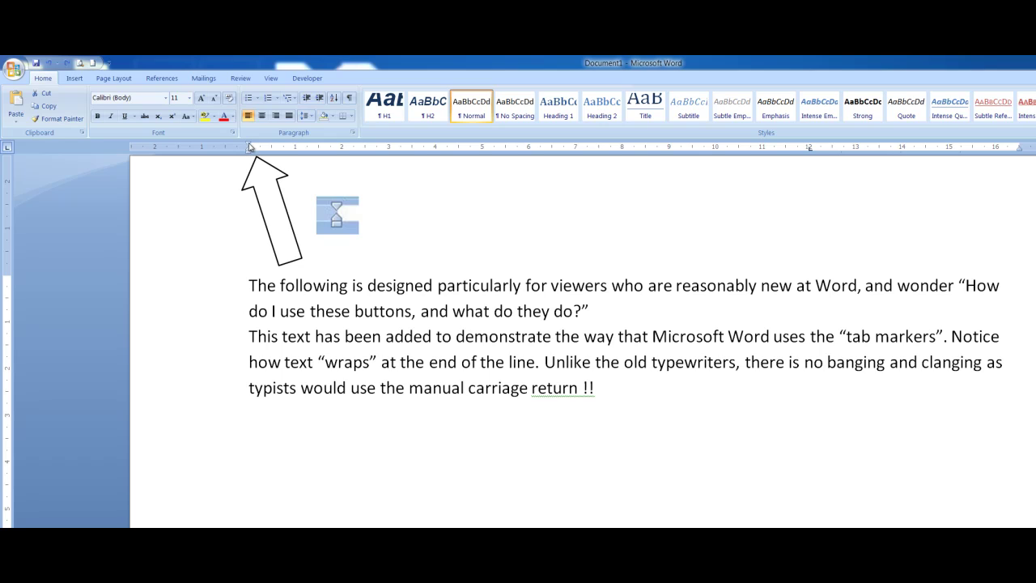
left_click_drag(249, 146, 373, 147)
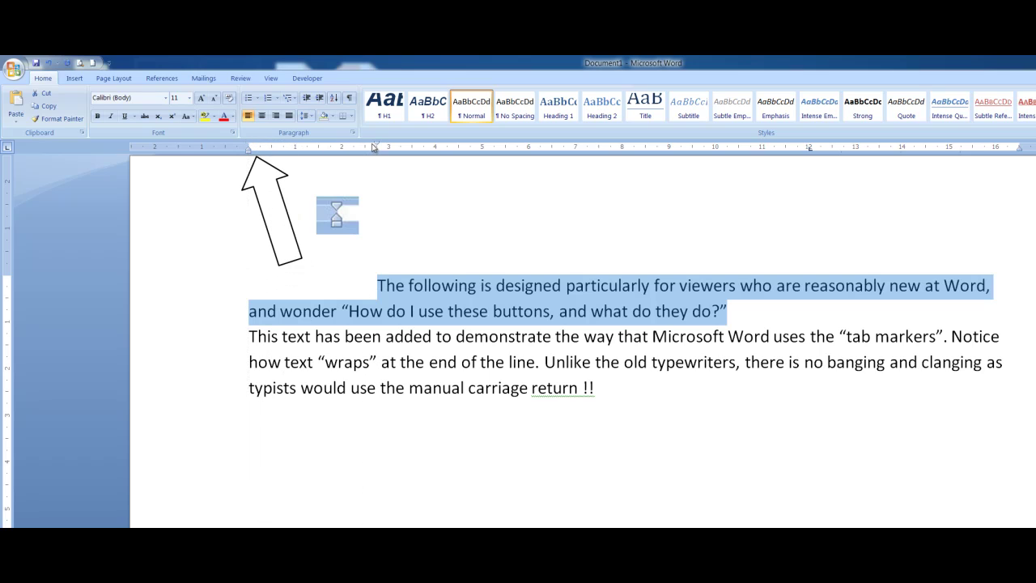
left_click(711, 412)
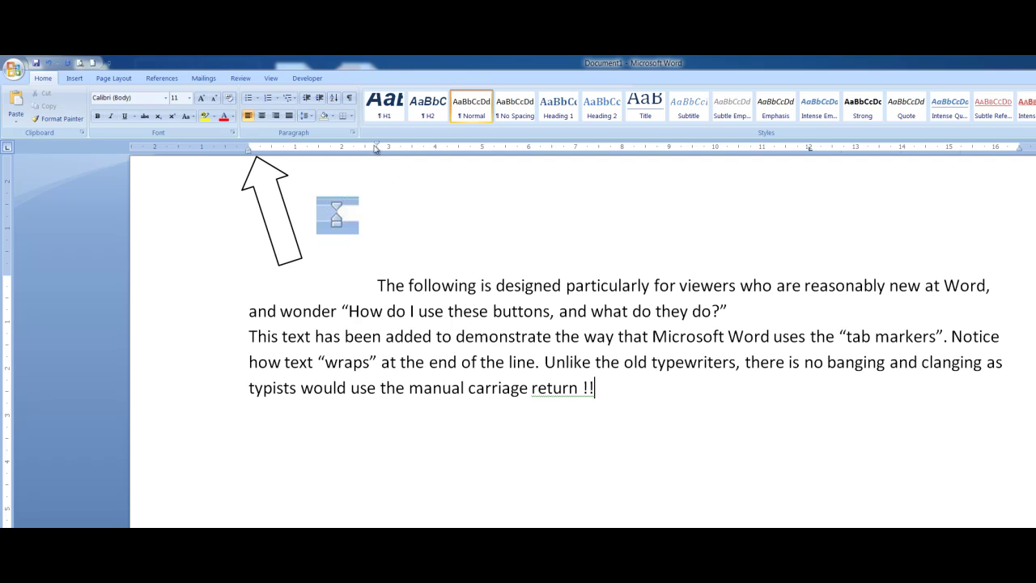
left_click_drag(378, 146, 249, 146)
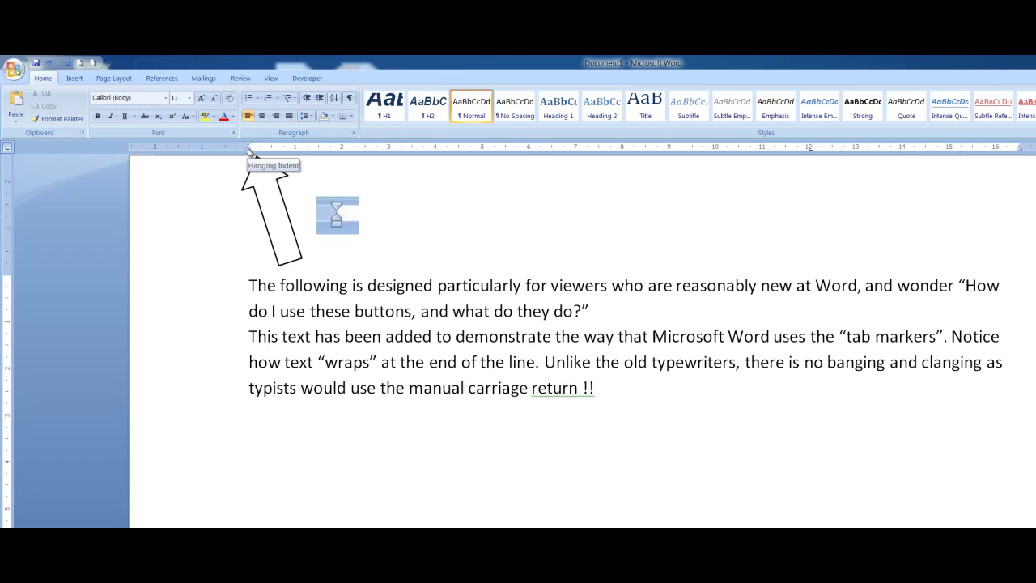
left_click_drag(249, 150, 389, 154)
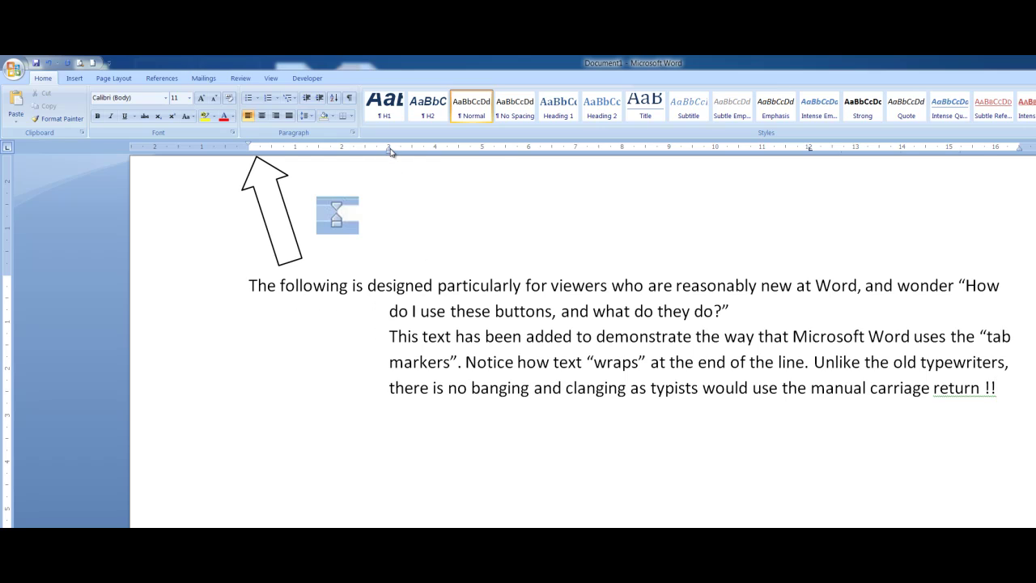
left_click_drag(389, 153, 250, 153)
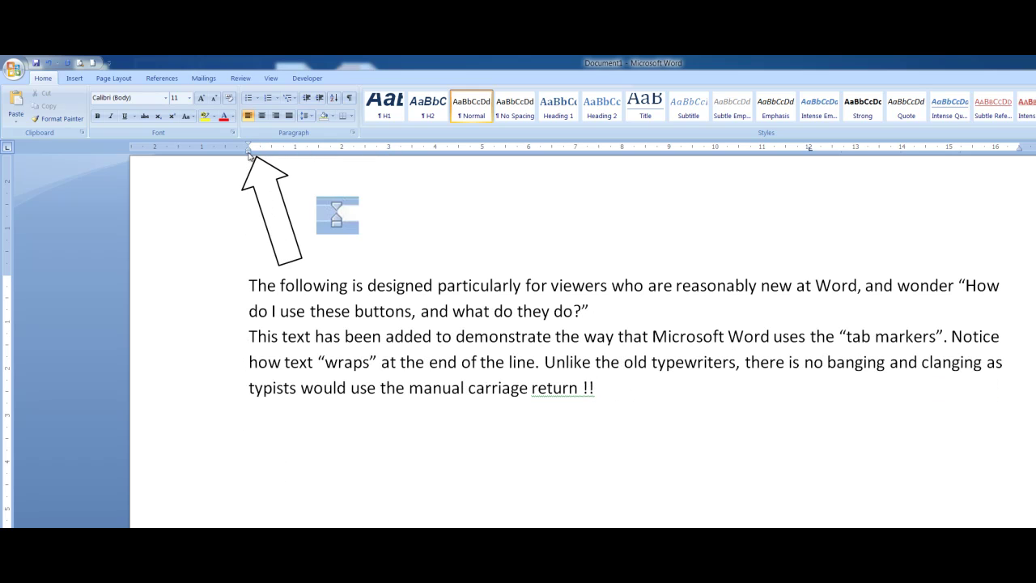
left_click_drag(250, 153, 422, 166)
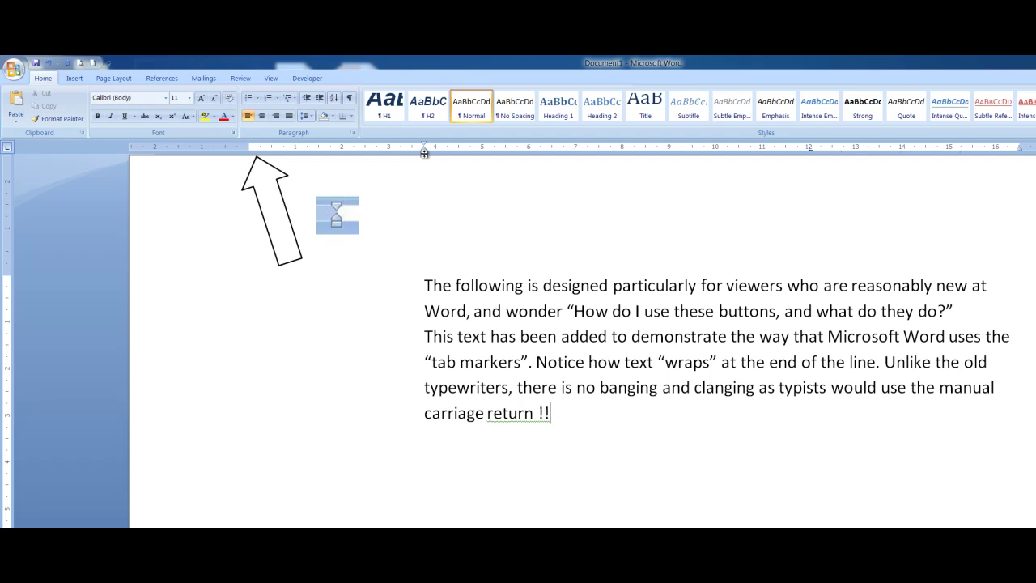
left_click(49, 63)
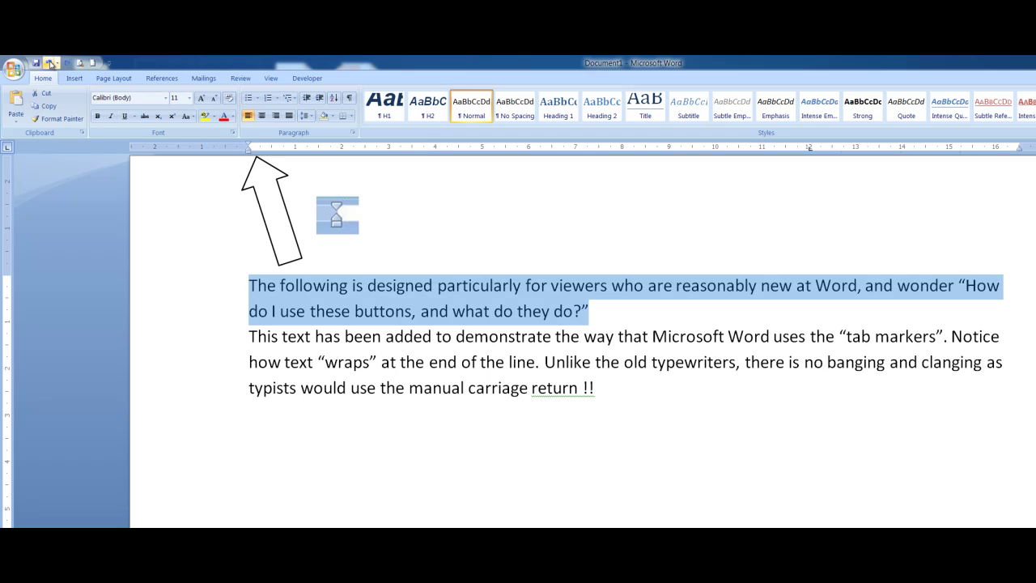